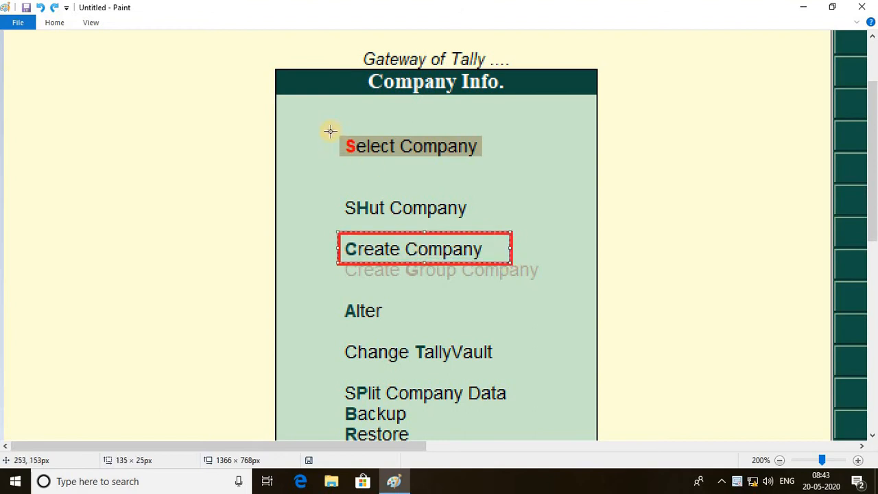
# Step: Outline Select Company and SHut Company in red on the screenshot, then minimize Paint
pyautogui.moveTo(330, 130); pyautogui.dragTo(486, 164)
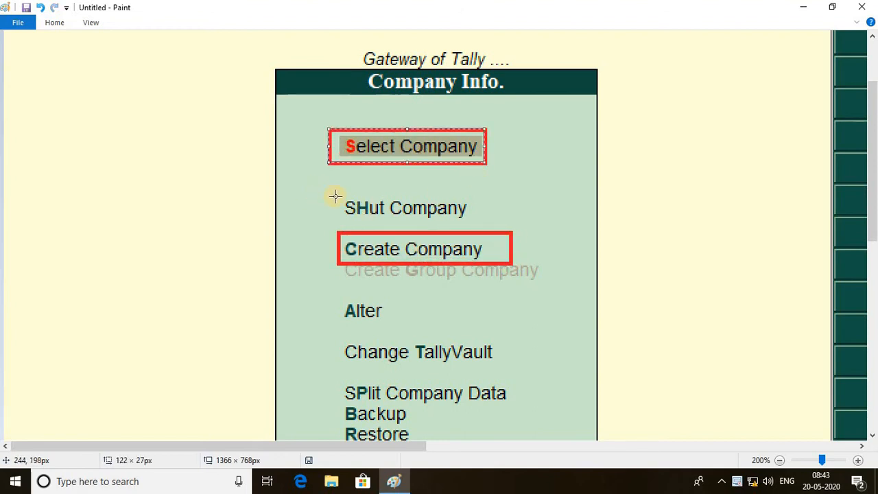
pyautogui.moveTo(335, 193); pyautogui.dragTo(487, 224)
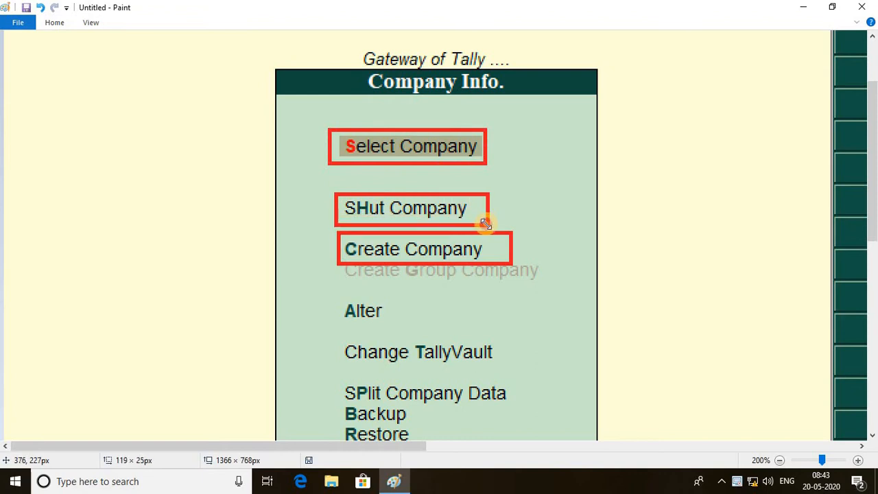
pyautogui.click(804, 7)
# Step: Launch Tally.ERP 9 from its desktop shortcut and run it in Educational Mode
pyautogui.click(172, 426)
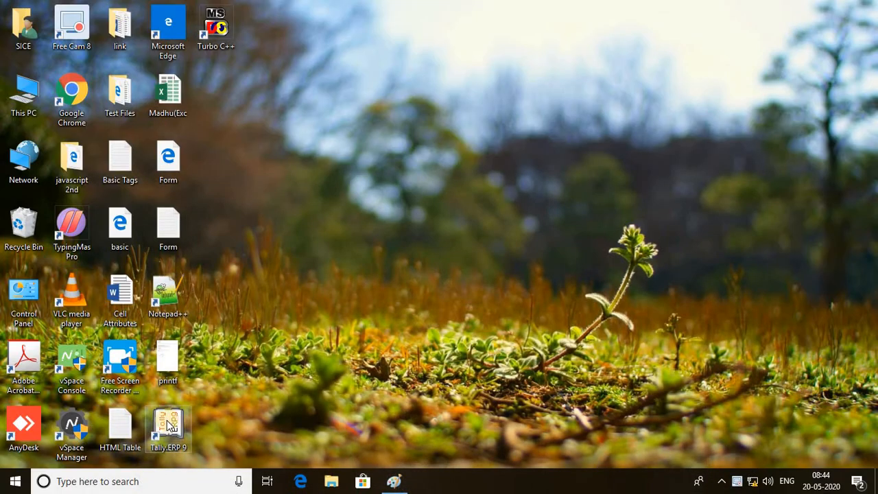
pyautogui.doubleClick(172, 426)
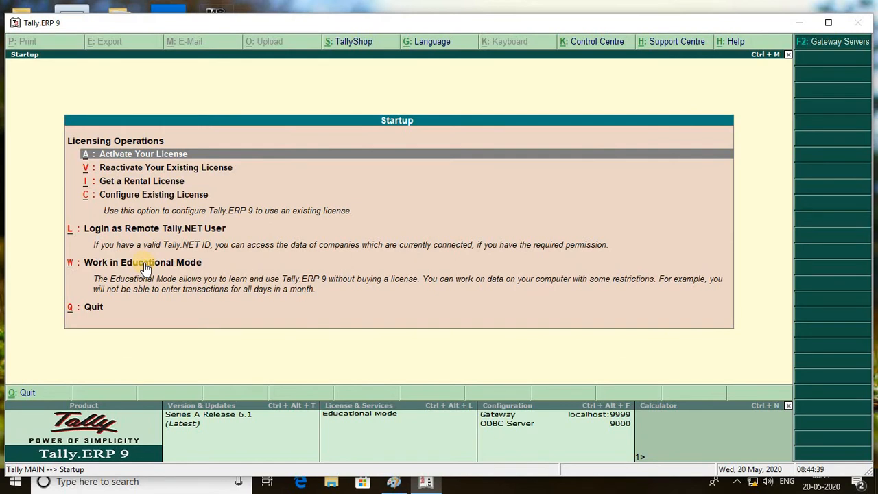
pyautogui.click(141, 263)
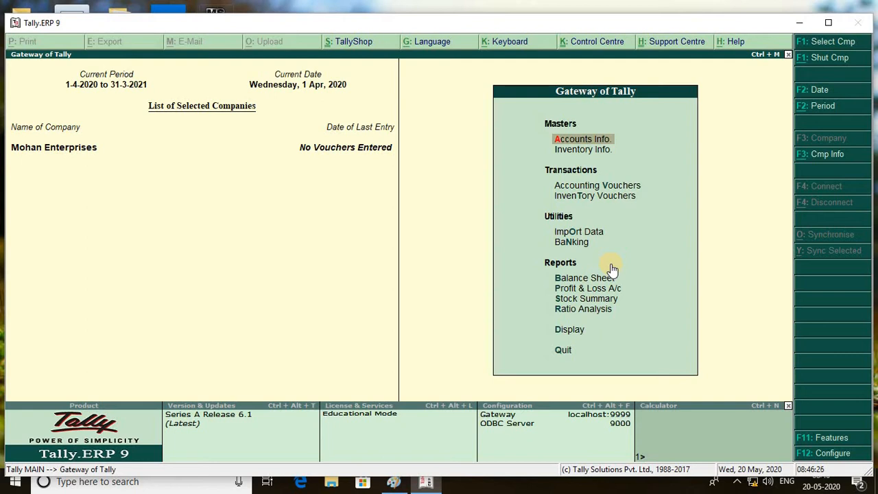
# Step: Bring up the Company Info. menu with Alt+F3 and step down its options
pyautogui.hotkey('alt', 'F3')
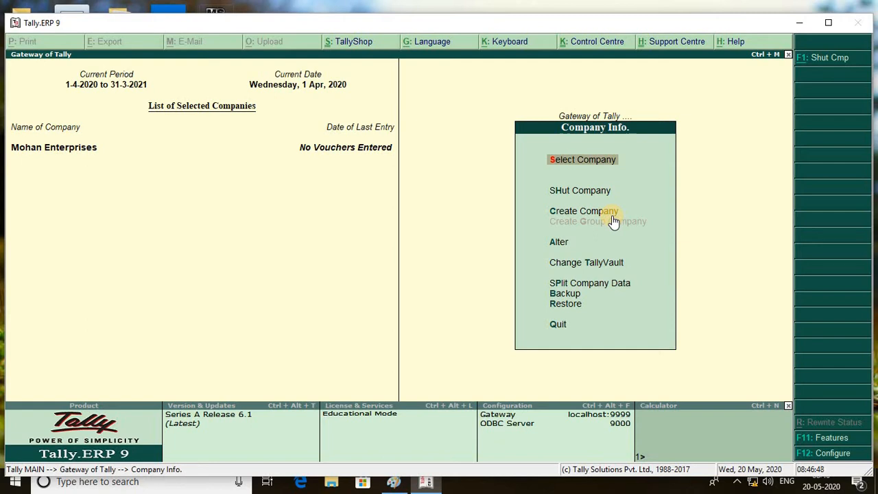
pyautogui.press('Down')
pyautogui.press('Down')
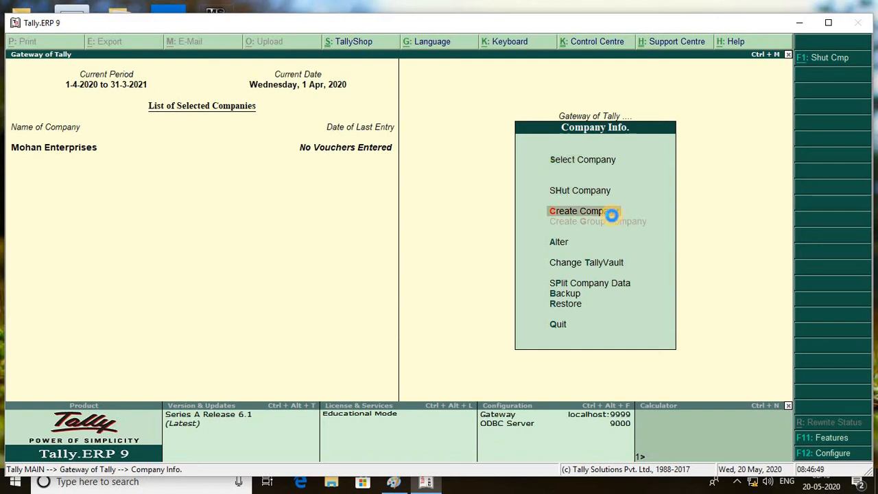
# Step: Start a new company named Santi Traders, keeping it as the mailing name
pyautogui.click(611, 215)
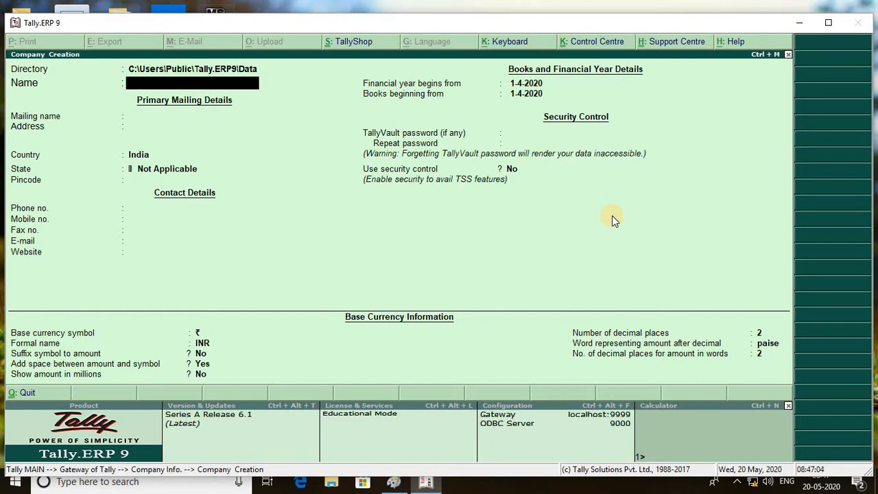
pyautogui.write('Santi Traders')
pyautogui.press('Return')
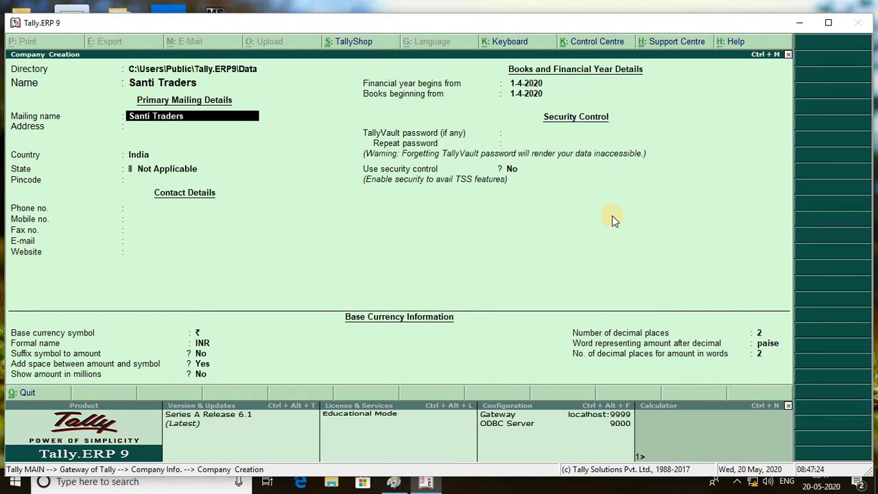
pyautogui.press('Return')
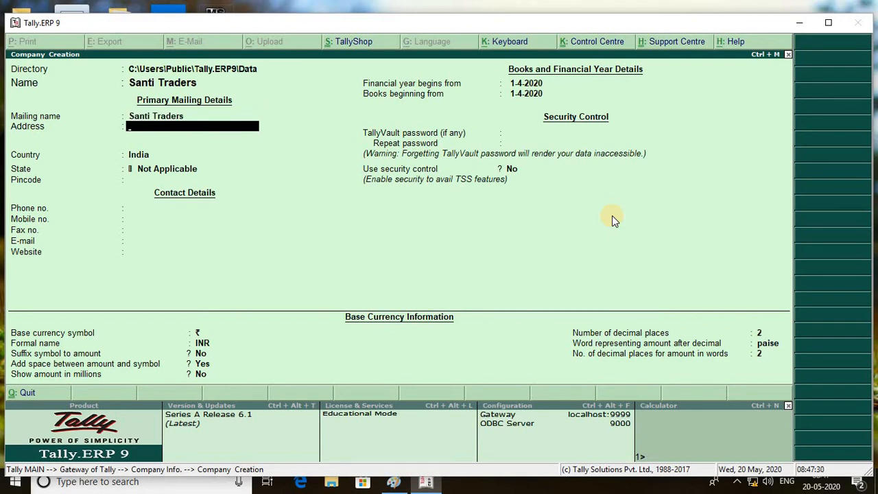
# Step: Enter the company's three-line postal address
pyautogui.press('Return')
pyautogui.press('Return')
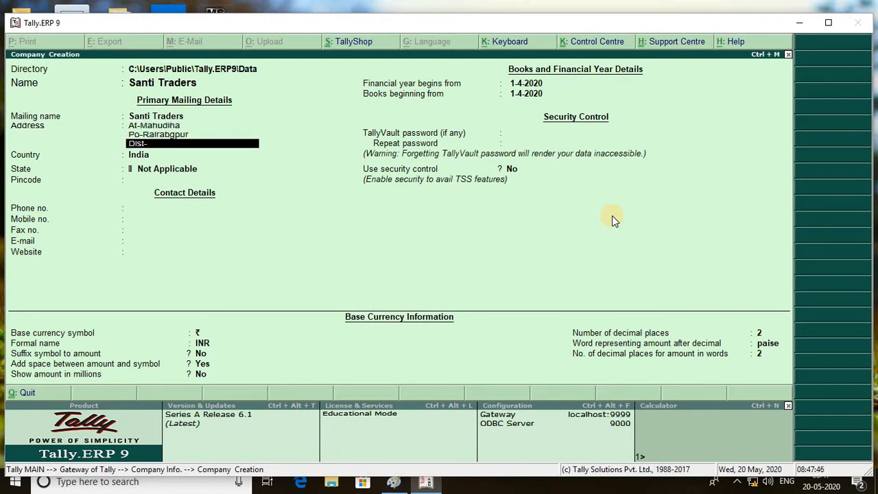
pyautogui.press('Return')
pyautogui.press('Return')
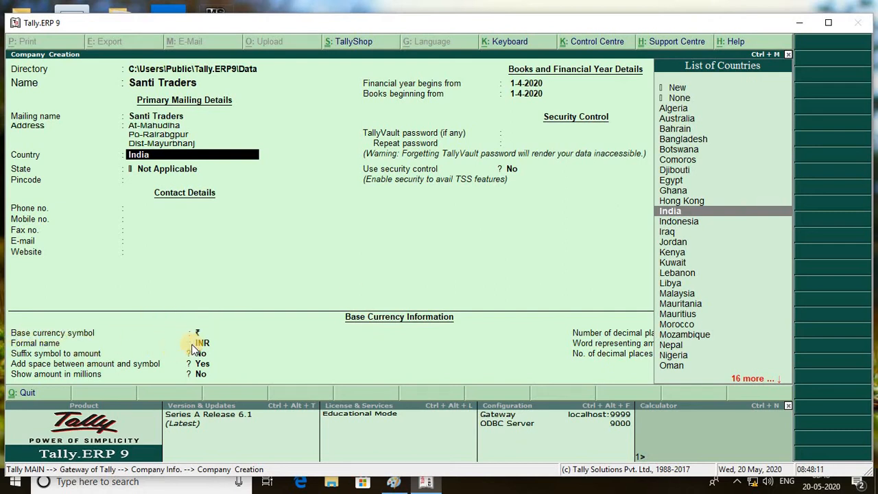
# Step: Set the company's country to India and its state to Odisha
pyautogui.press('Return')
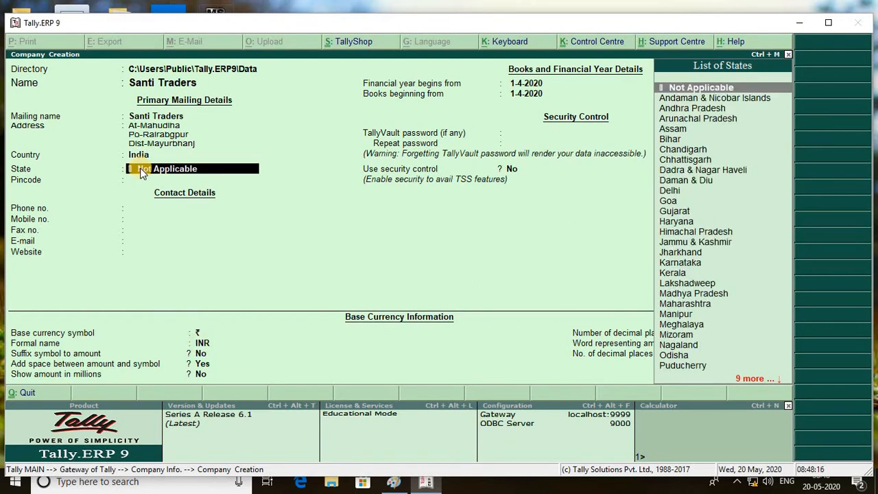
pyautogui.press('BackSpace')
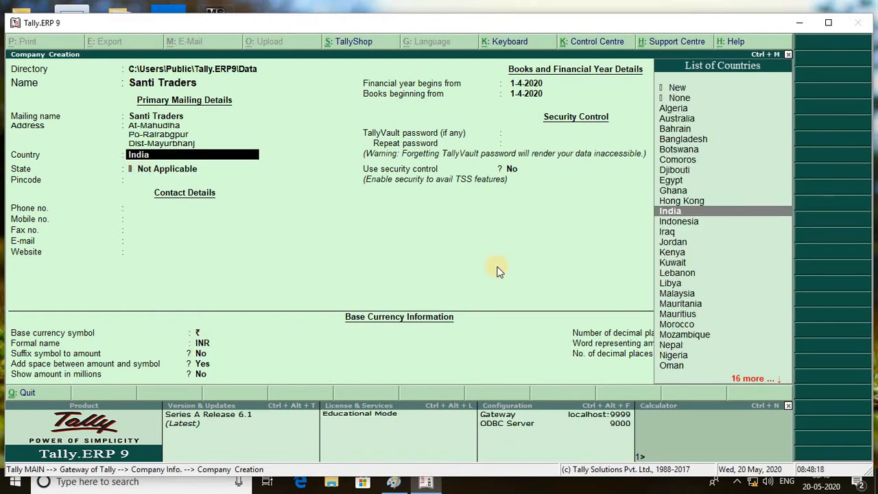
pyautogui.press('Down')
pyautogui.press('Down')
pyautogui.press('Return')
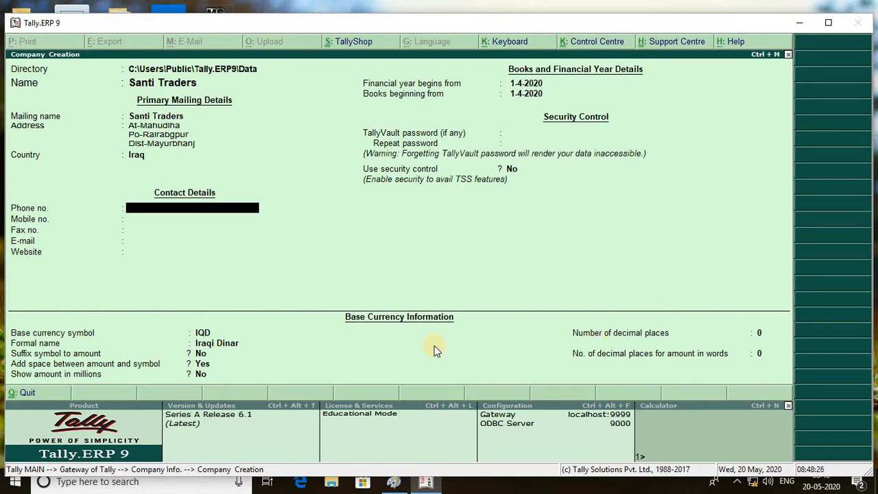
pyautogui.press('BackSpace')
pyautogui.write('In')
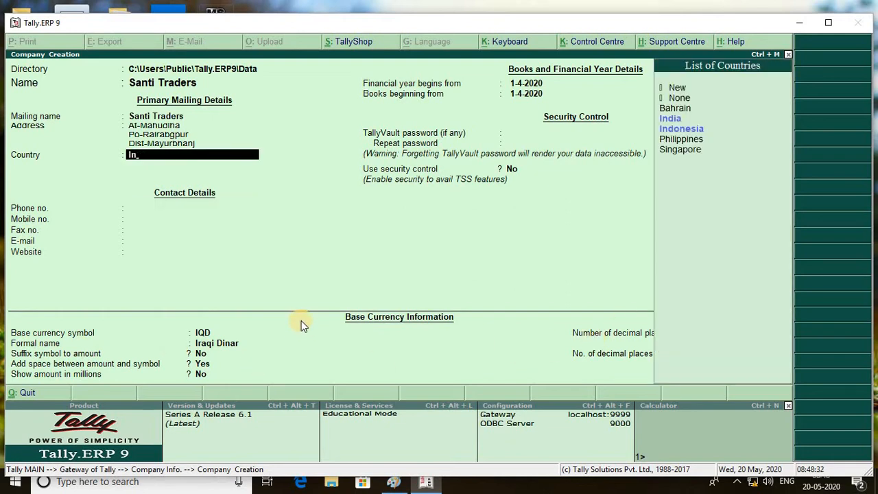
pyautogui.press('Return')
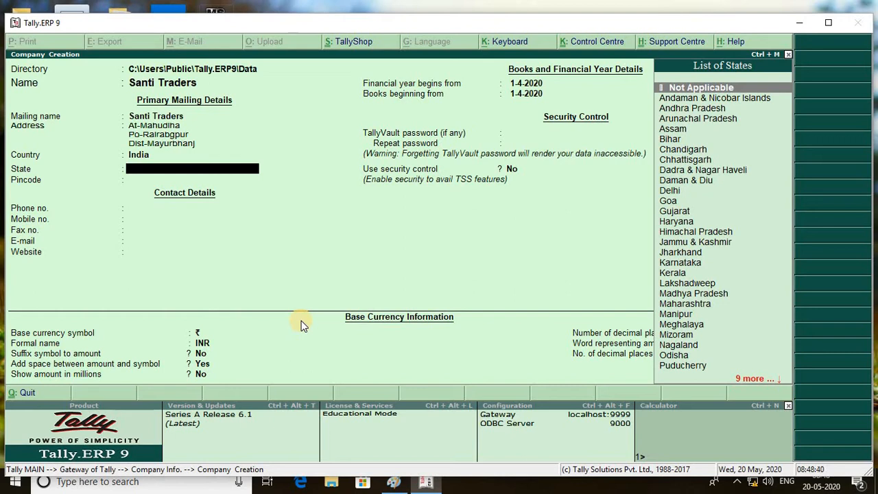
pyautogui.write('O')
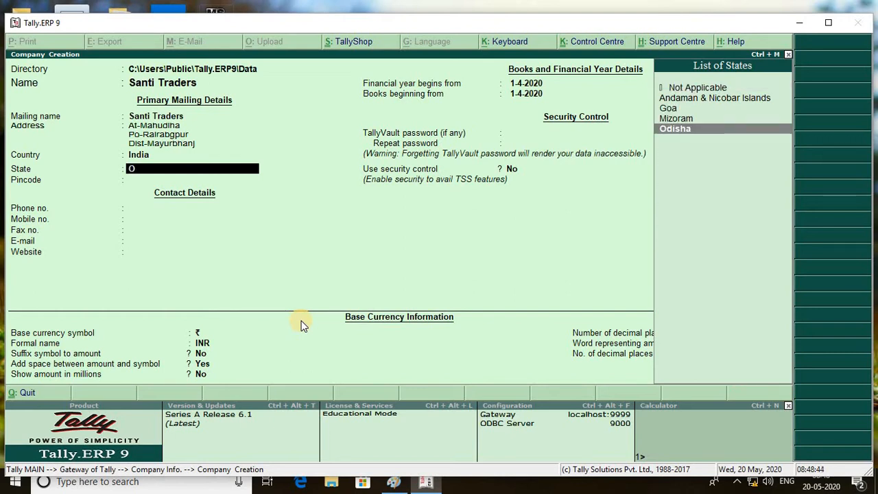
pyautogui.press('Return')
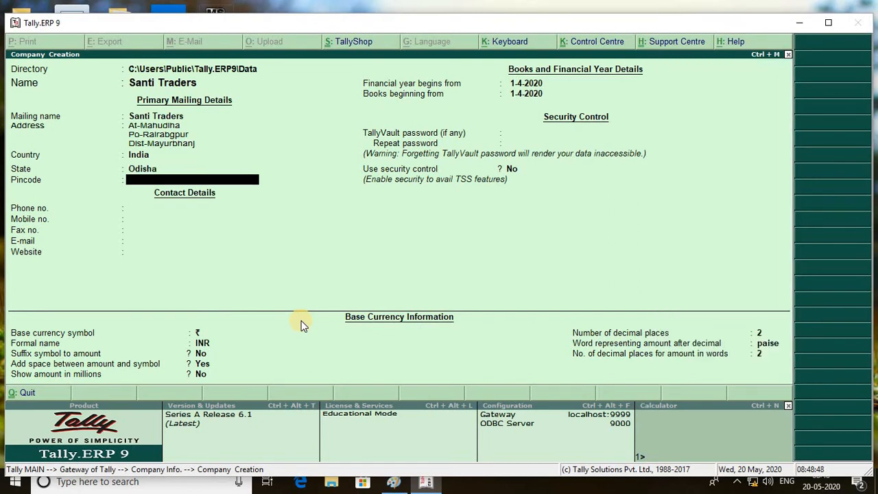
# Step: Fill in the pincode, mobile number and e-mail, leaving phone, fax and website blank
pyautogui.write('757043')
pyautogui.press('Return')
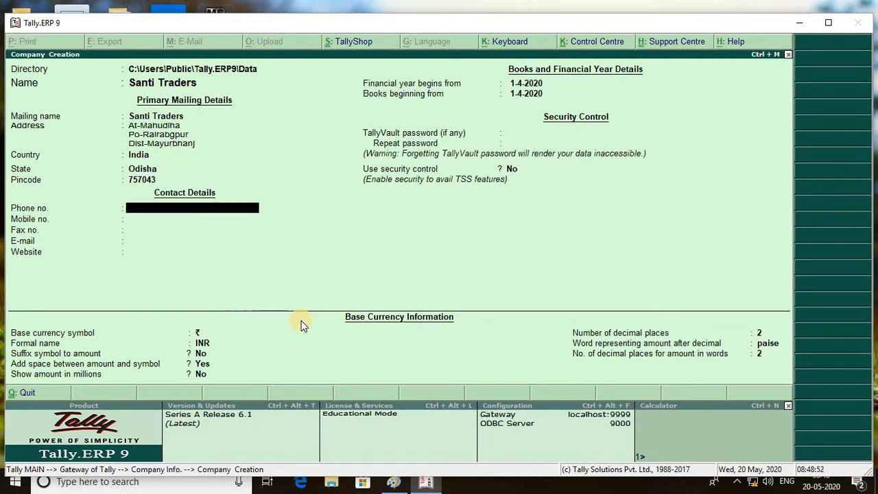
pyautogui.press('Return')
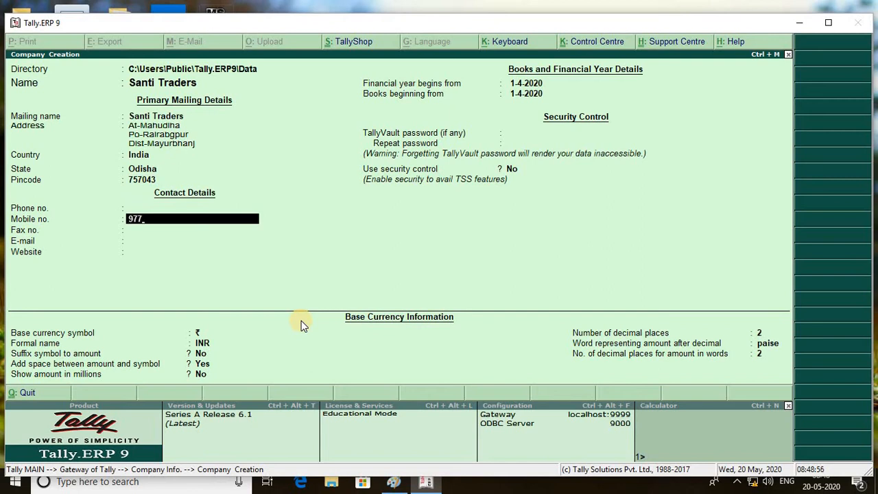
pyautogui.press('Return')
pyautogui.press('Return')
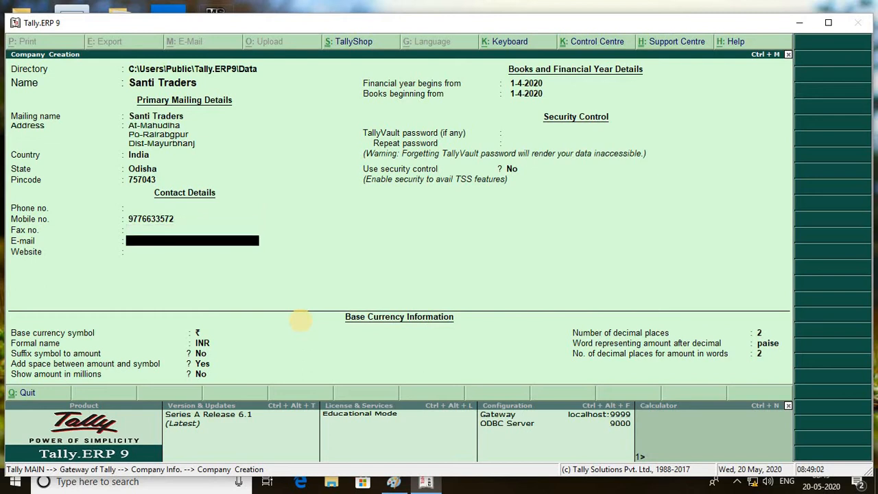
pyautogui.press('Return')
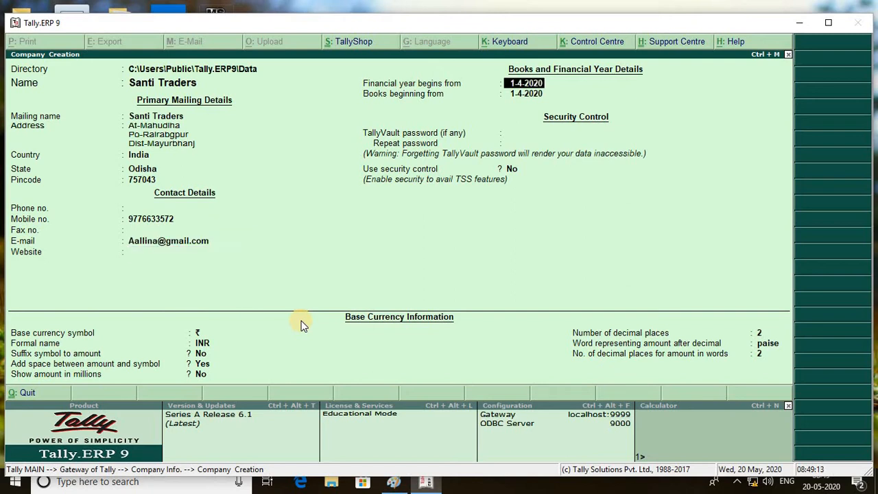
pyautogui.press('Return')
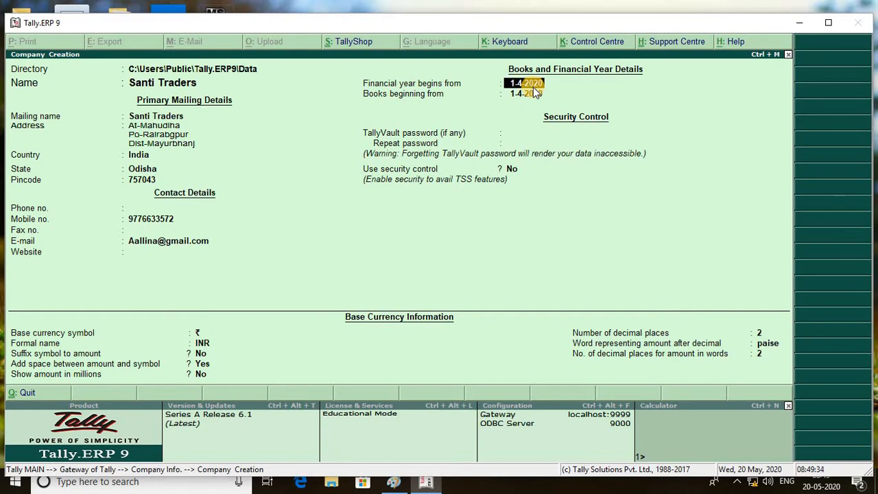
# Step: Accept the 1-4-2020 financial year, no TallyVault password and default ₹/INR currency settings
pyautogui.press('Return')
pyautogui.press('Return')
pyautogui.press('Return')
pyautogui.press('Return')
pyautogui.press('Return')
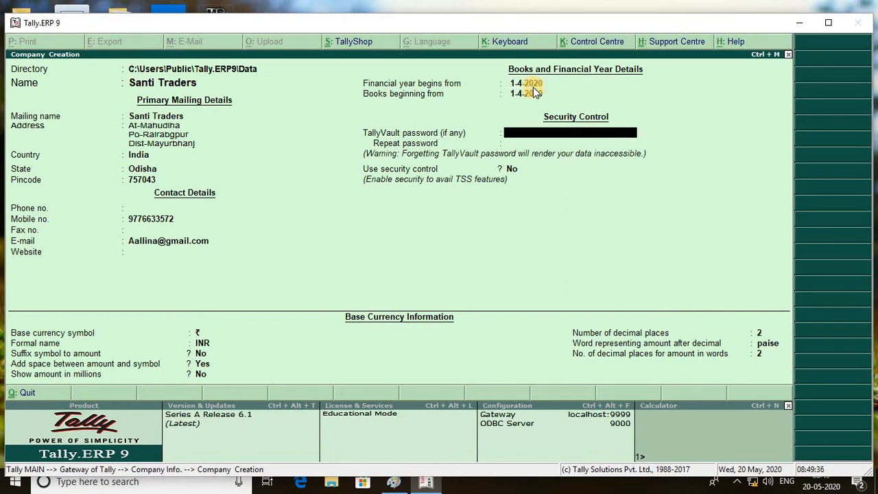
pyautogui.press('Return')
pyautogui.press('Return')
pyautogui.press('Return')
pyautogui.press('Return')
pyautogui.press('Return')
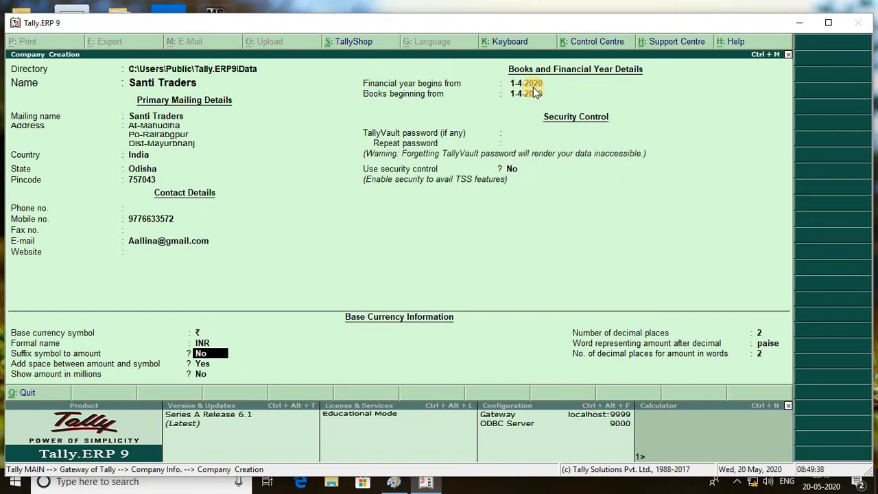
pyautogui.press('Return')
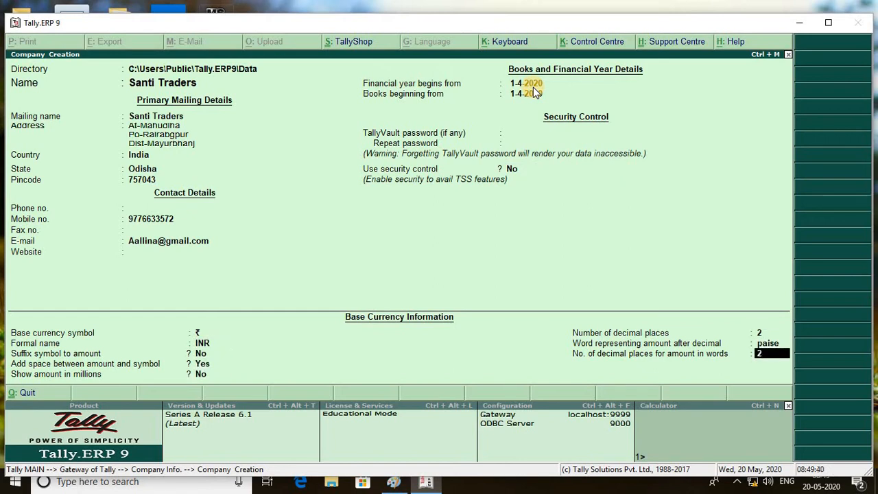
pyautogui.press('Return')
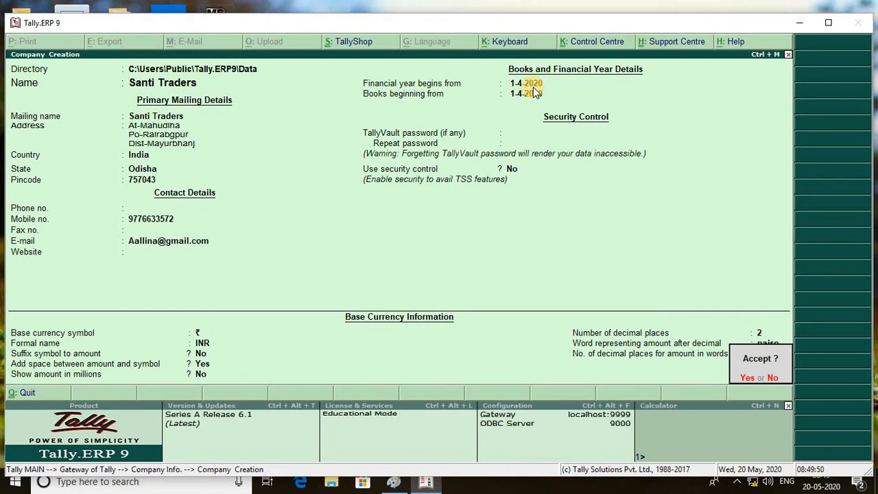
# Step: Confirm saving the Santi Traders company
pyautogui.press('y')
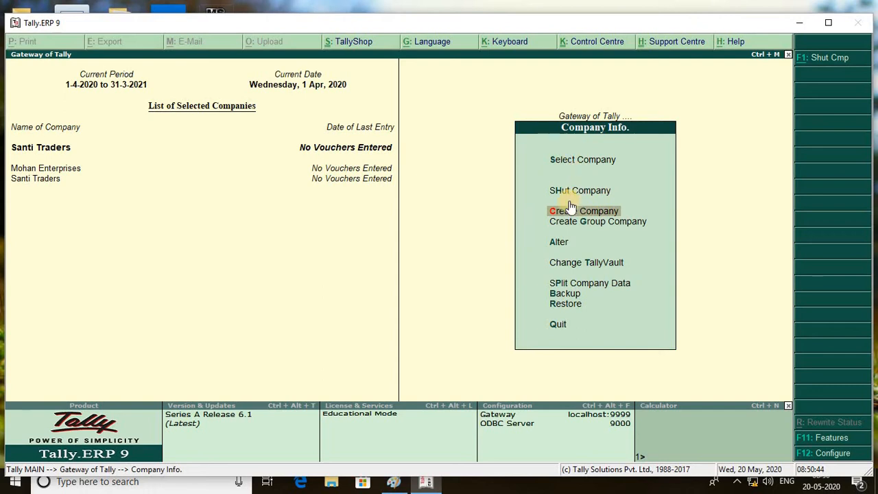
# Step: Shut Mohan Enterprises via Shut Company in the Company Info menu
pyautogui.click(41, 166)
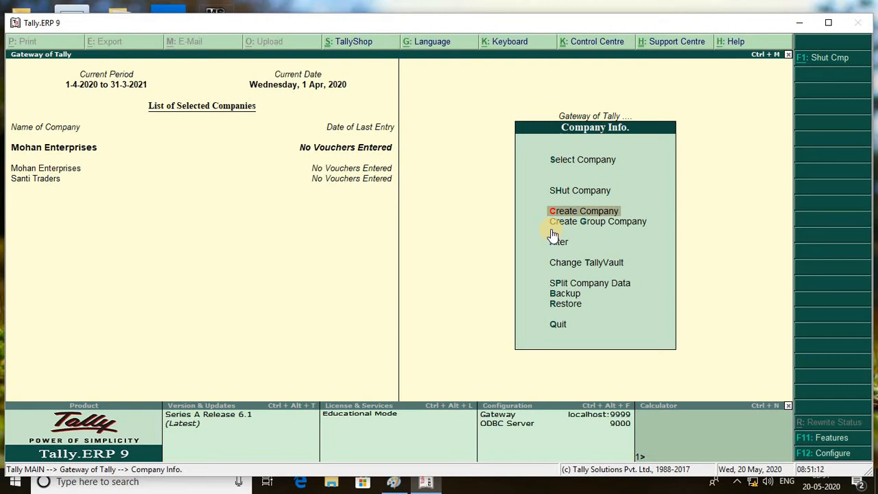
pyautogui.click(581, 191)
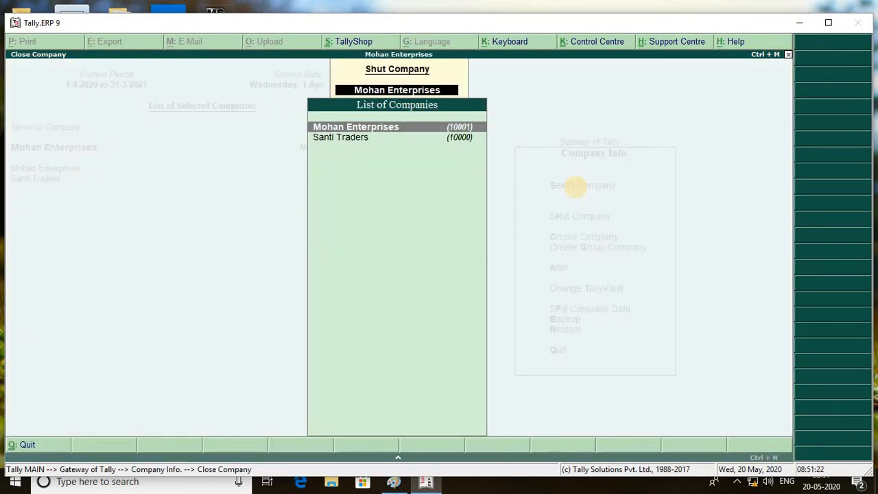
pyautogui.press('Escape')
pyautogui.press('Escape')
pyautogui.click(577, 191)
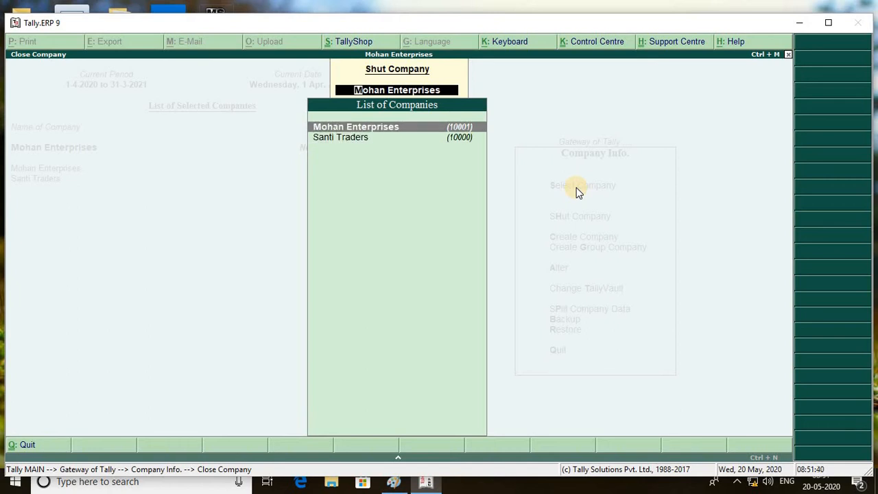
pyautogui.press('Return')
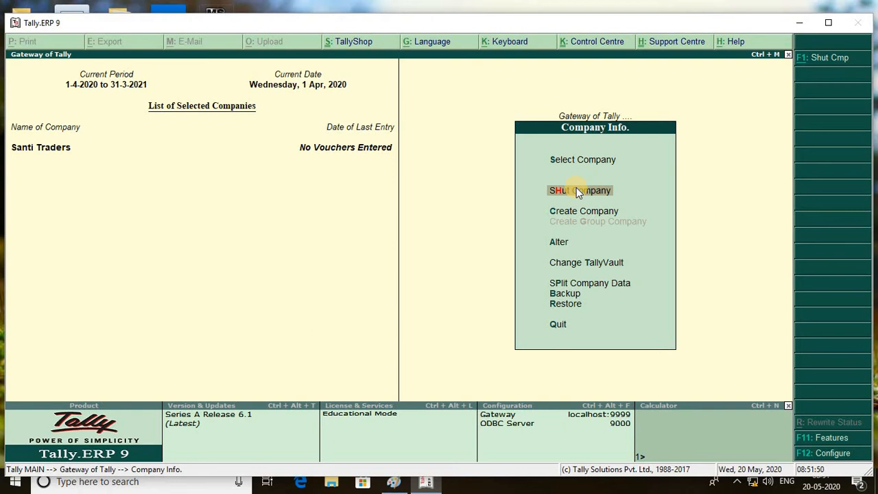
# Step: Shut Santi Traders from the Shut Company list
pyautogui.click(576, 189)
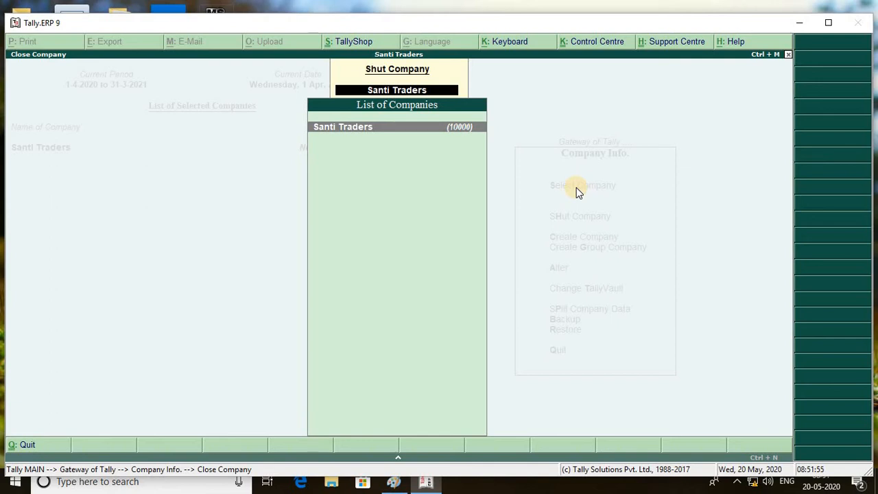
pyautogui.press('Return')
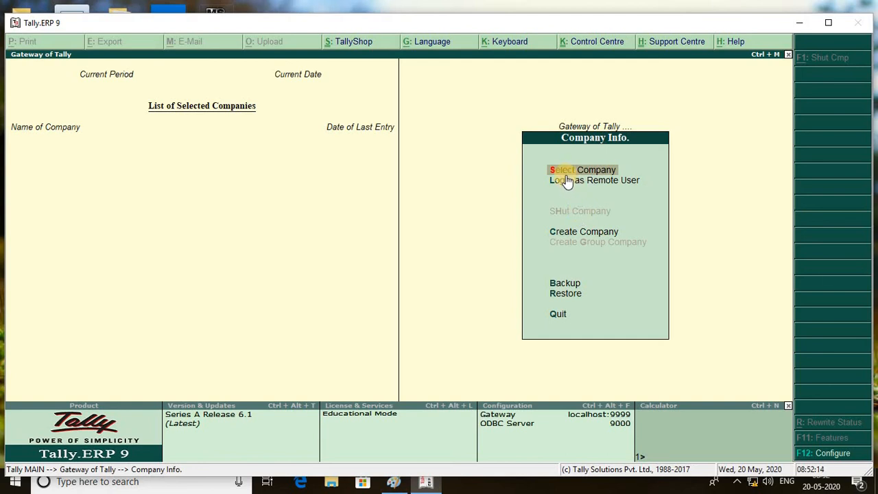
# Step: Load Santi Traders from the List of Companies so it is the only open company
pyautogui.click(602, 174)
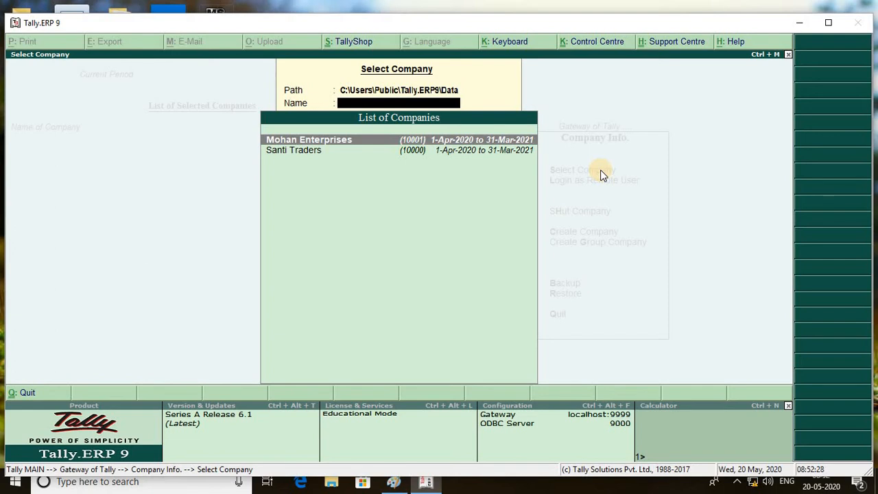
pyautogui.press('Down')
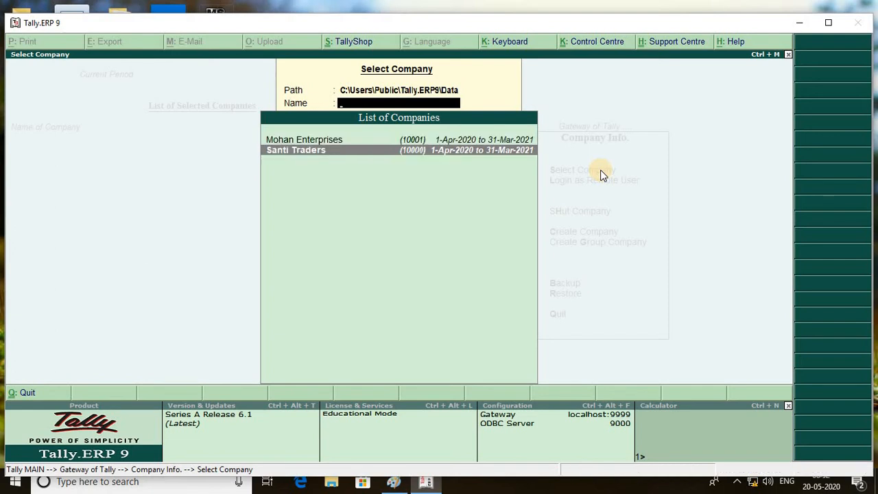
pyautogui.press('Return')
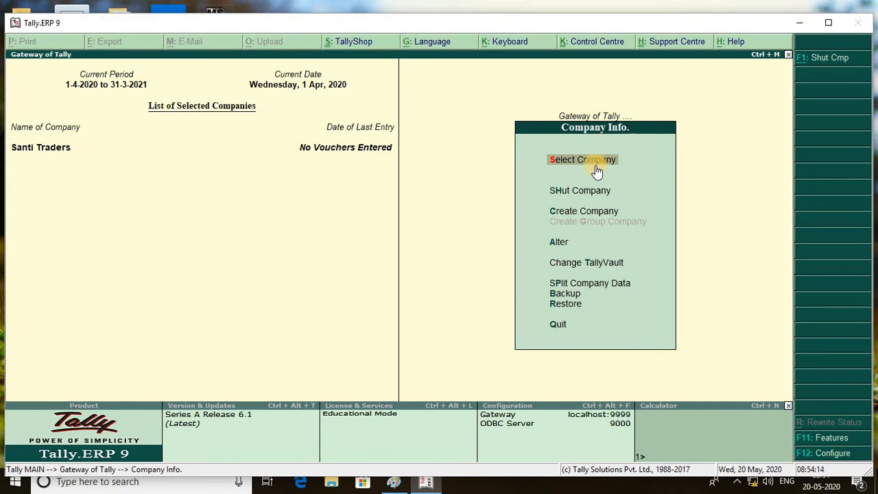
pyautogui.press('Down')
pyautogui.press('Down')
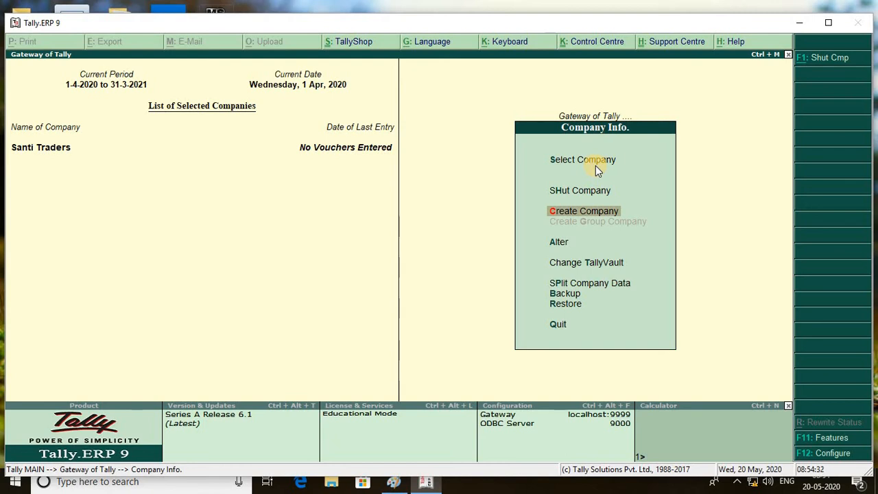
# Step: Start a new company named Basu PVT. LTD., keeping the same mailing name
pyautogui.click(596, 166)
pyautogui.press('Return')
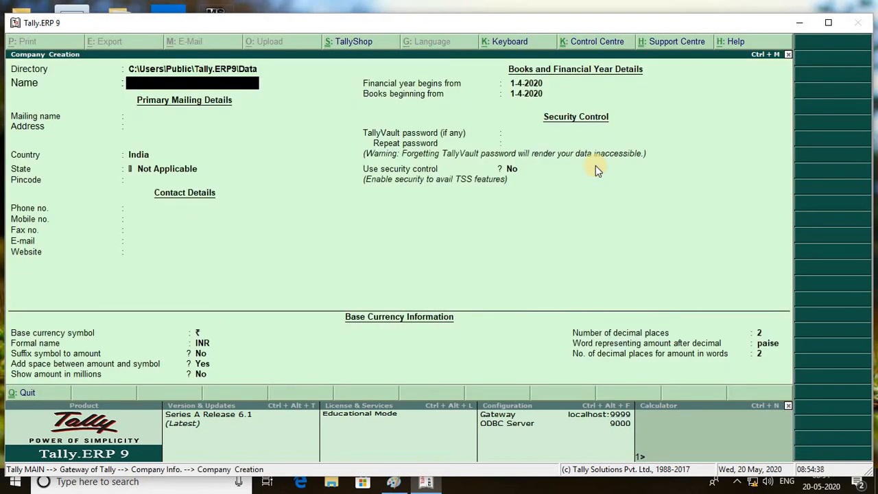
pyautogui.write('Basu')
pyautogui.write(' PVT. LTD.')
pyautogui.press('Return')
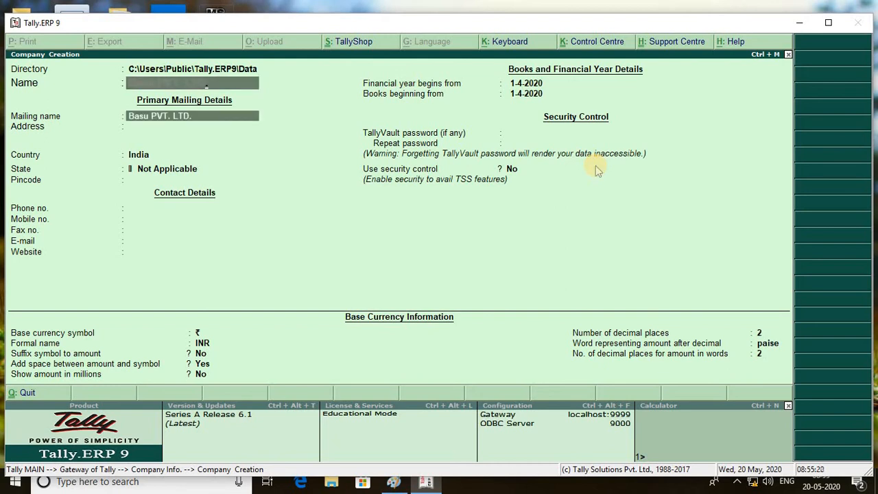
pyautogui.press('Return')
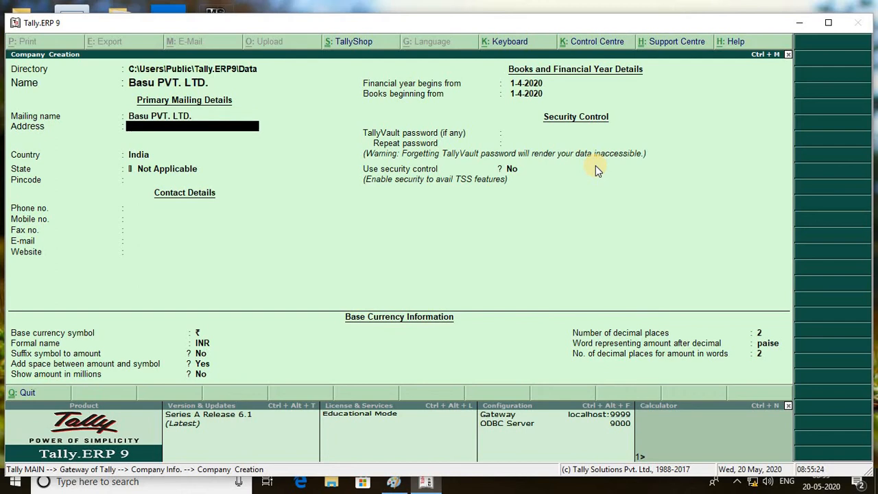
# Step: Enter the company's three-line address and move on to the country field
pyautogui.press('Return')
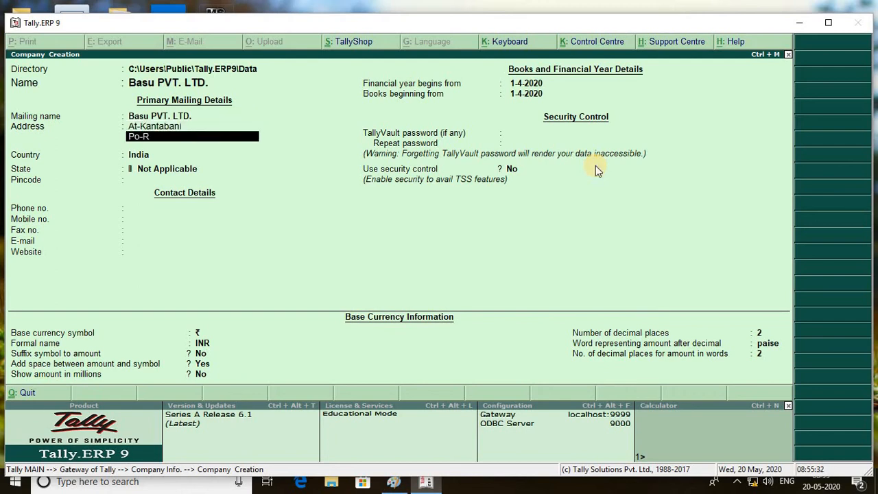
pyautogui.press('Return')
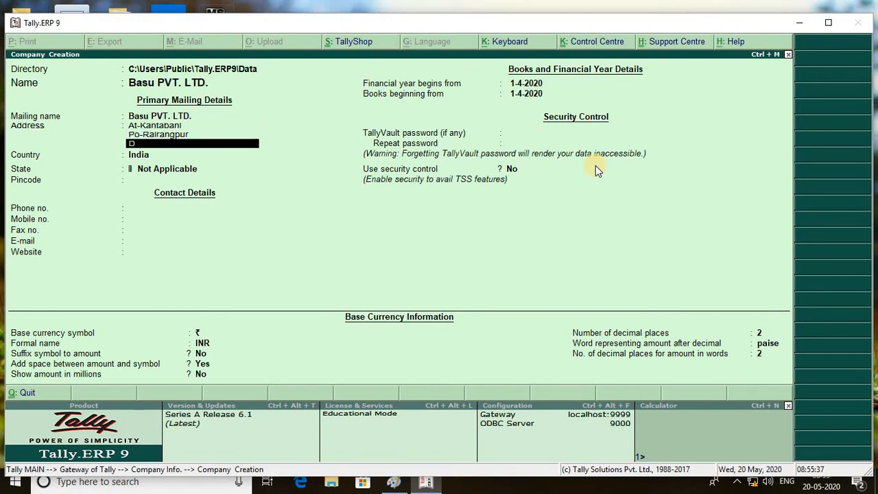
pyautogui.press('Return')
pyautogui.press('Return')
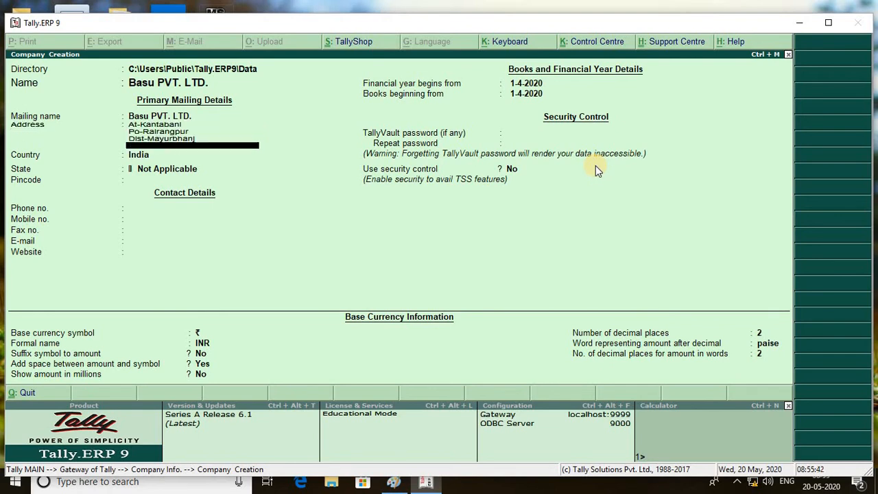
# Step: Keep country India, choose state Odisha, and fill in the company's mobile number and e-mail address
pyautogui.press('Return')
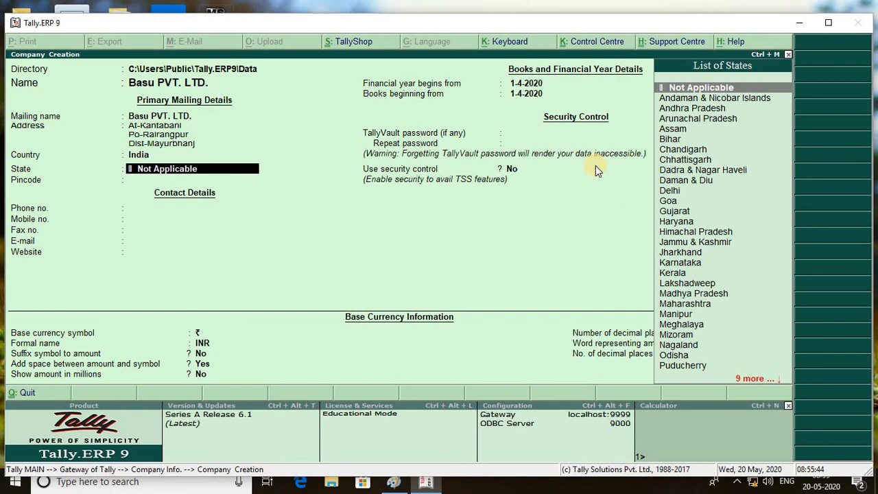
pyautogui.write('o')
pyautogui.press('Return')
pyautogui.press('Return')
pyautogui.press('Return')
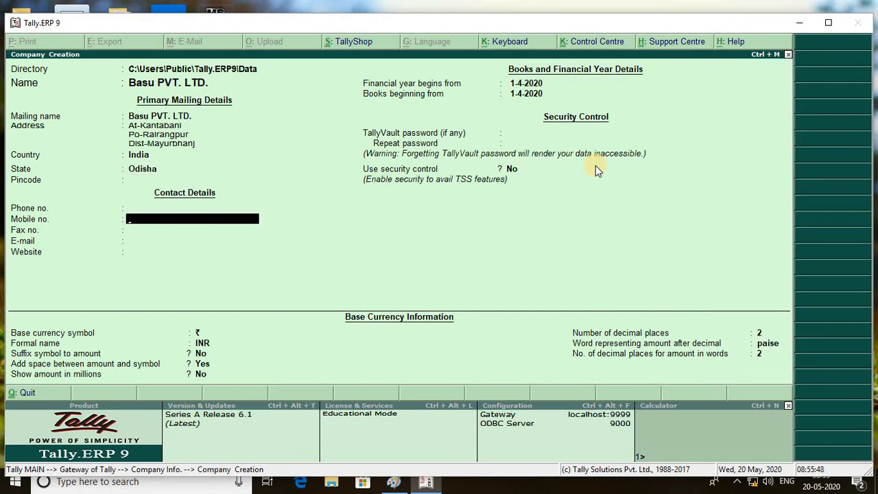
pyautogui.press('Return')
pyautogui.press('Return')
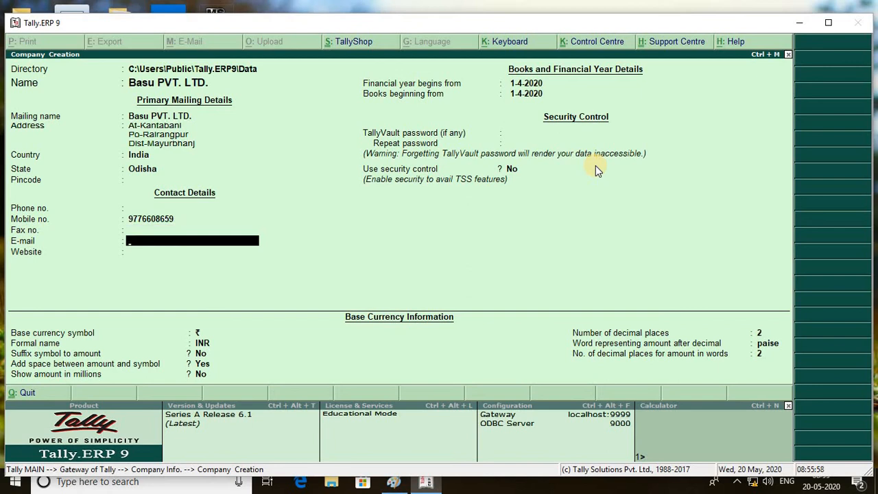
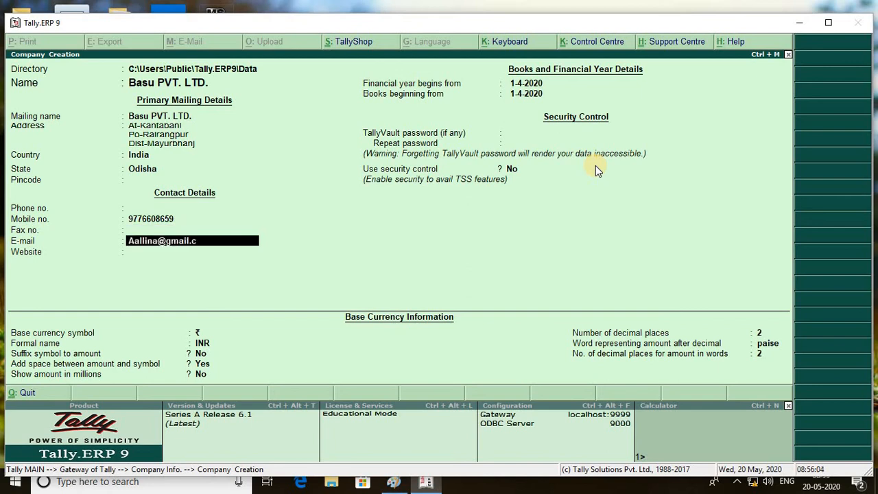
pyautogui.press('Return')
pyautogui.press('Return')
pyautogui.press('Return')
pyautogui.press('Return')
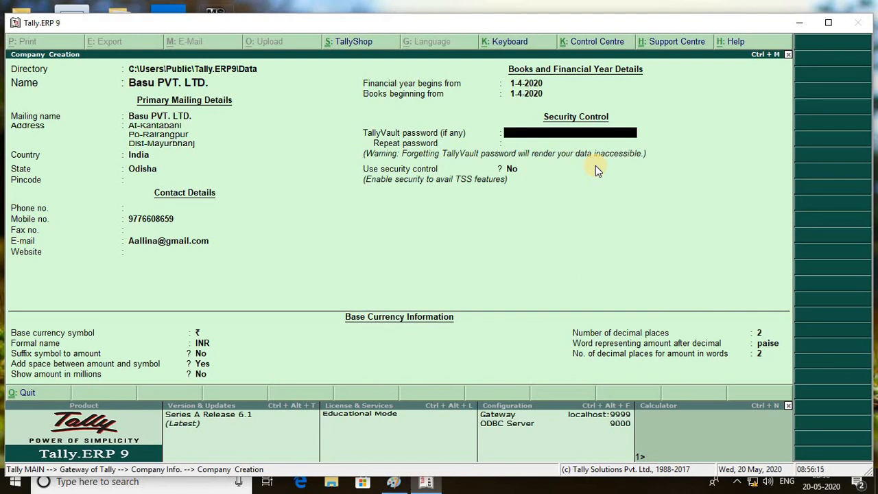
# Step: Set and confirm the company's TallyVault password
pyautogui.write('***')
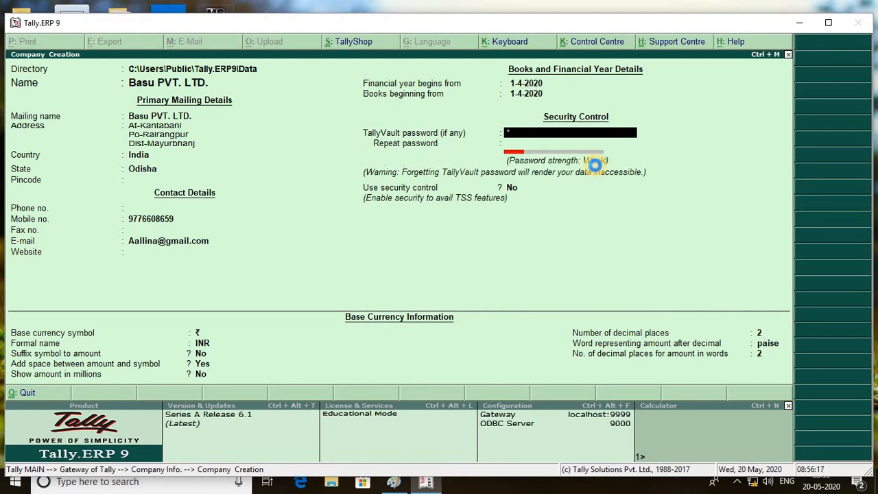
pyautogui.press('Return')
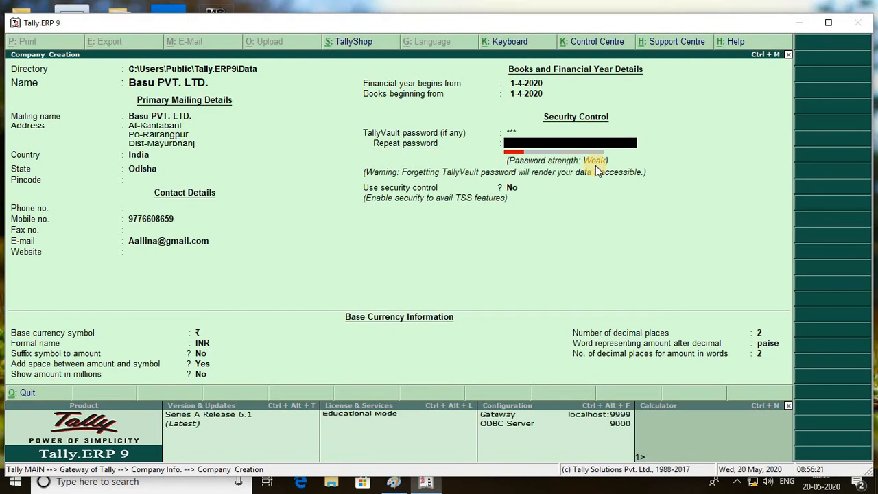
pyautogui.press('Return')
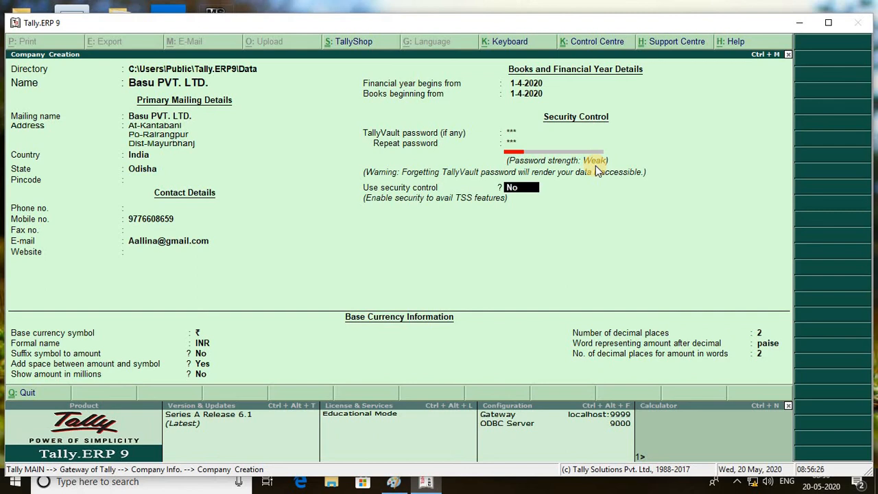
# Step: Turn security control on with administrator SICE and a confirmed administrator password
pyautogui.press('y')
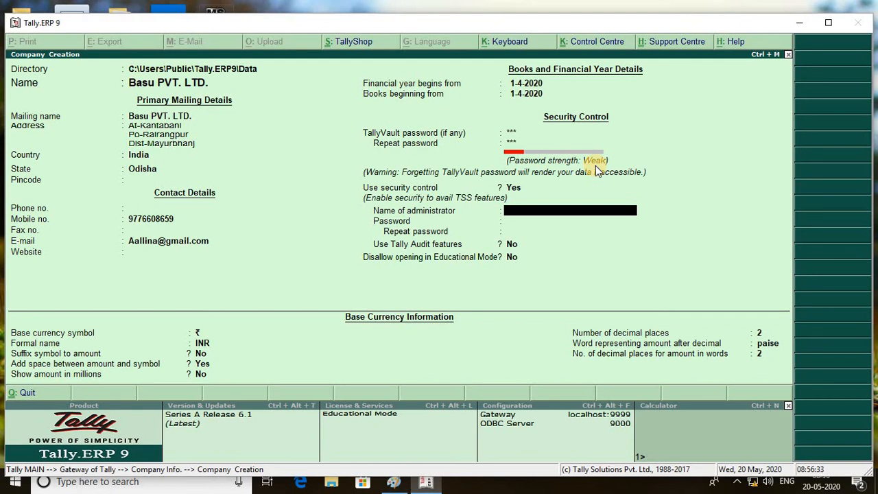
pyautogui.write('SICE')
pyautogui.press('Return')
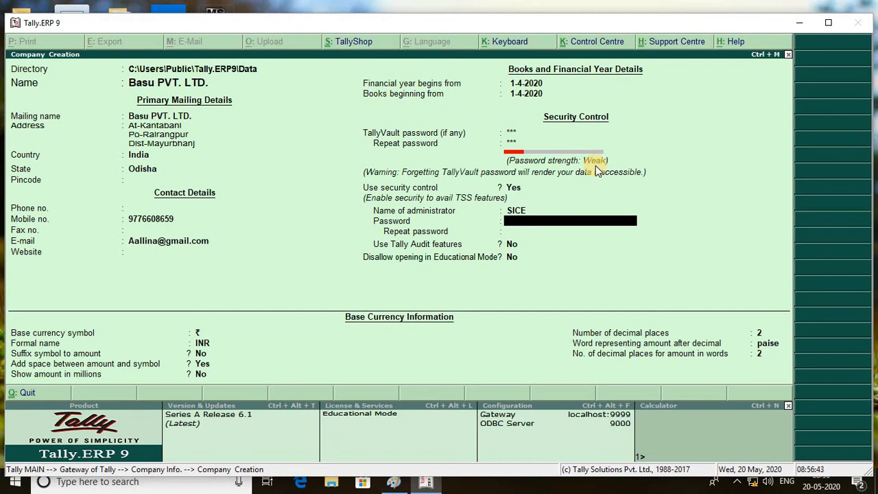
pyautogui.write('**')
pyautogui.press('Return')
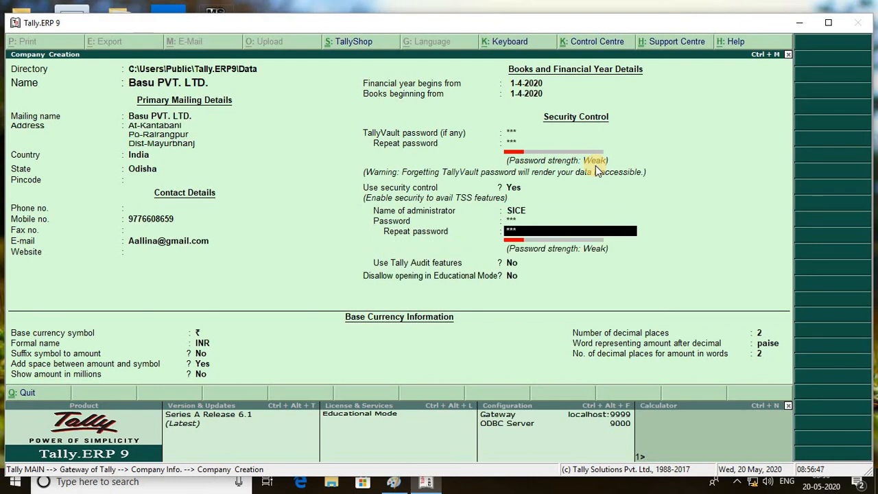
pyautogui.write('***')
pyautogui.press('Return')
pyautogui.press('Return')
pyautogui.press('Return')
pyautogui.press('Return')
pyautogui.press('Return')
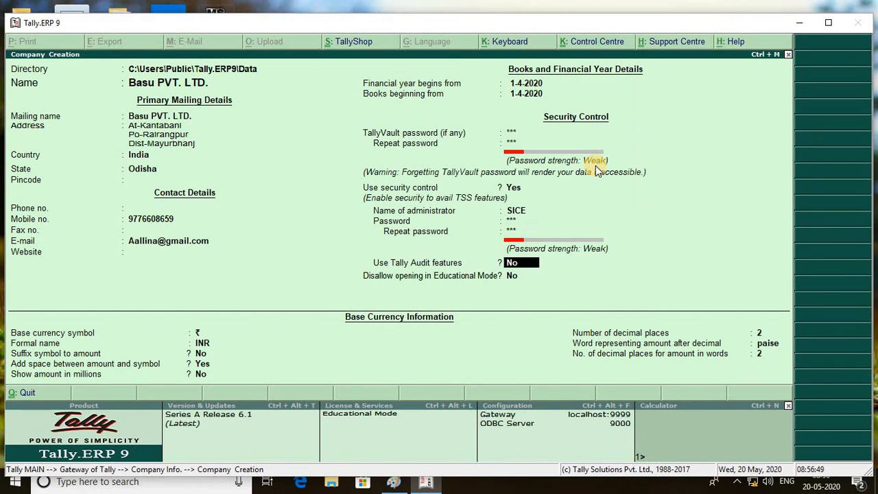
pyautogui.press('Return')
pyautogui.press('Return')
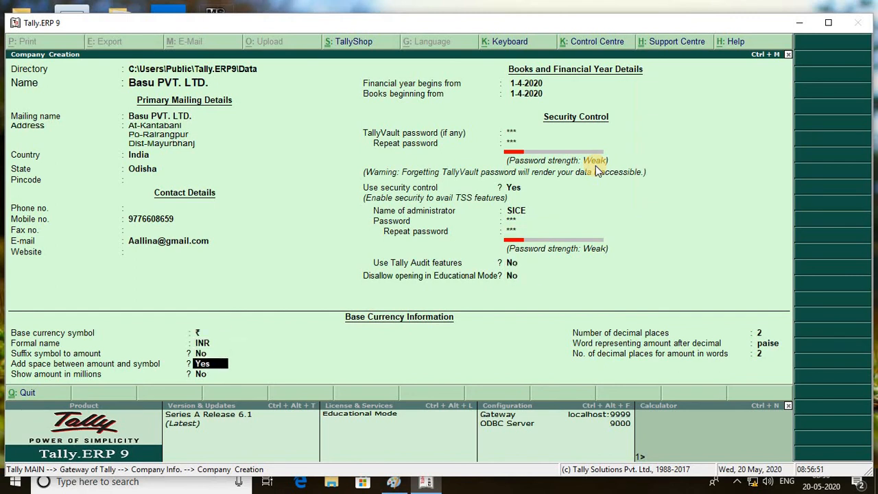
# Step: Accept the Basu PVT. LTD. form, unlock it with the TallyVault password, and log in as SICE
pyautogui.click(594, 164)
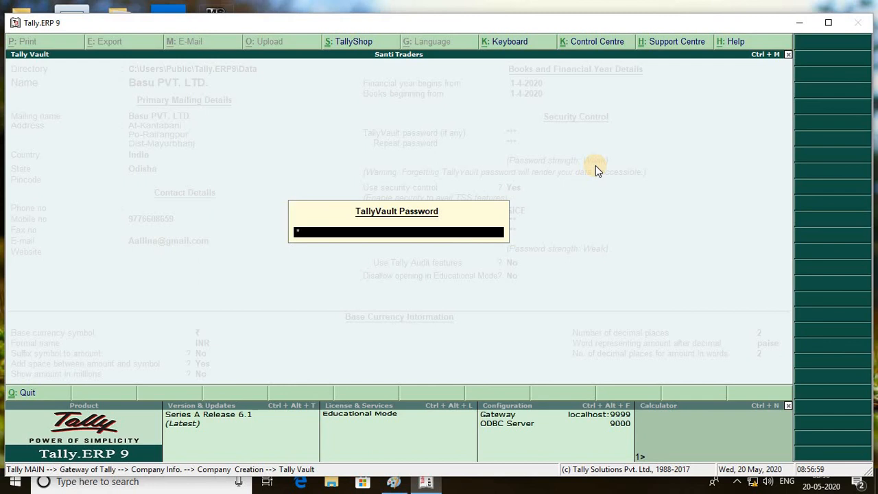
pyautogui.press('Return')
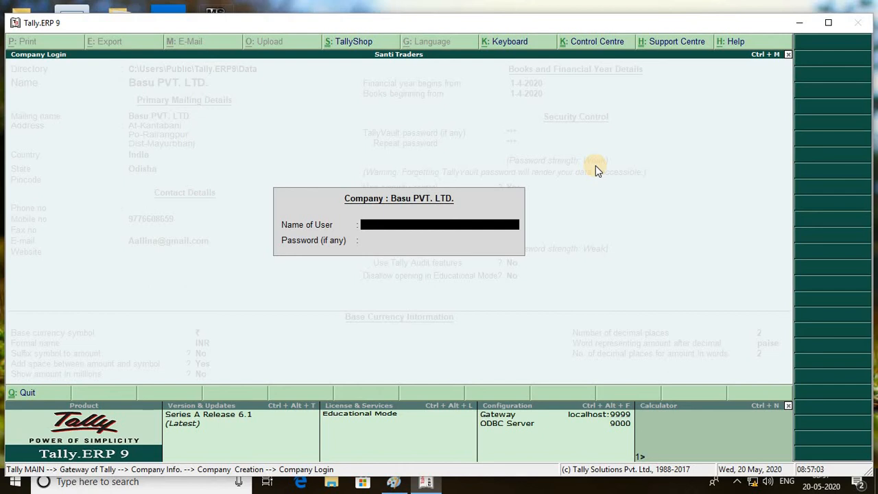
pyautogui.write('SICE')
pyautogui.press('Return')
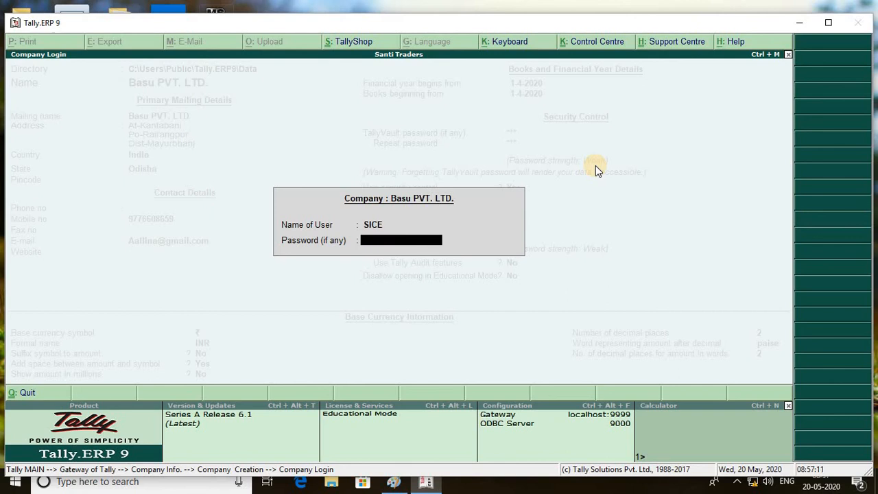
pyautogui.press('Return')
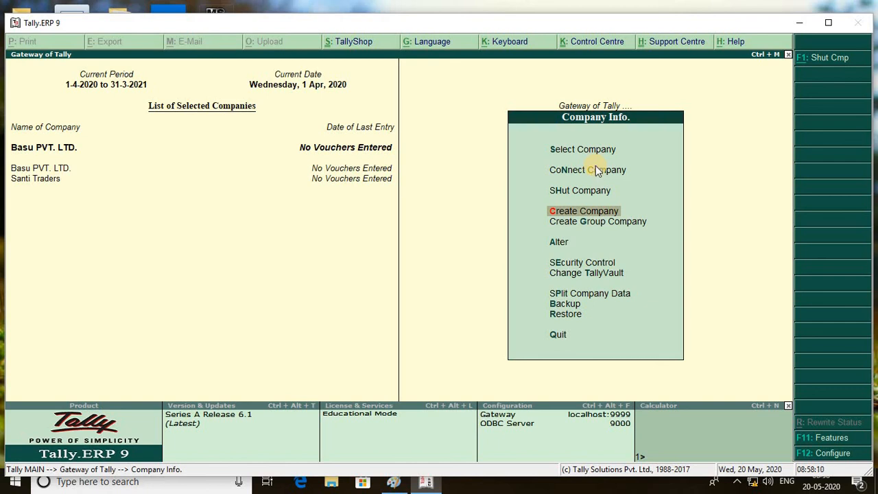
# Step: Shut both Basu PVT. LTD. and Santi Traders from the Shut Company list
pyautogui.press('Up')
pyautogui.press('Return')
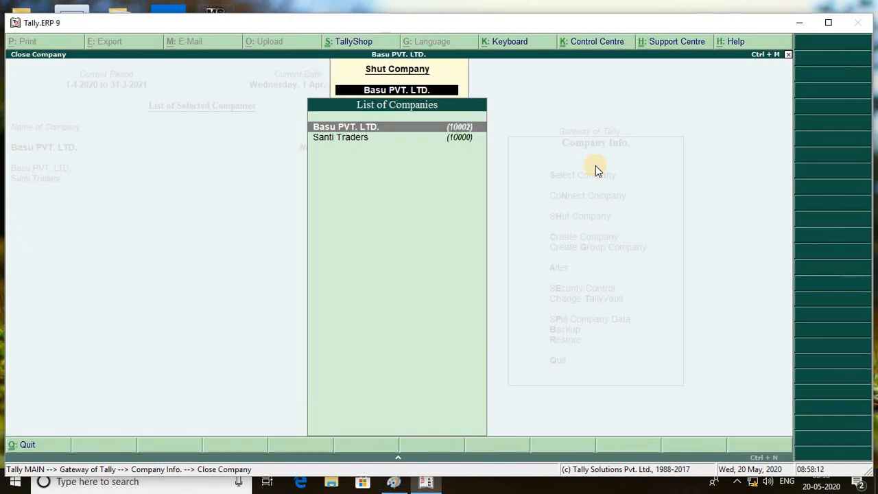
pyautogui.press('Return')
pyautogui.press('Return')
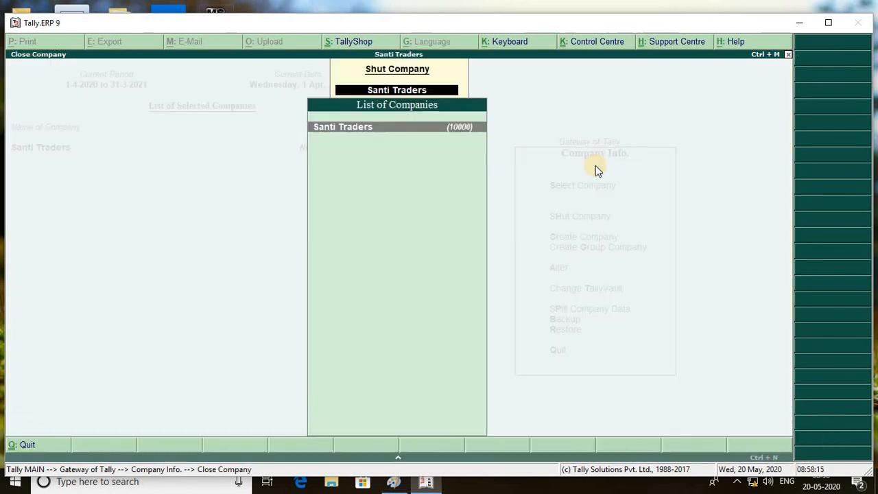
pyautogui.press('Return')
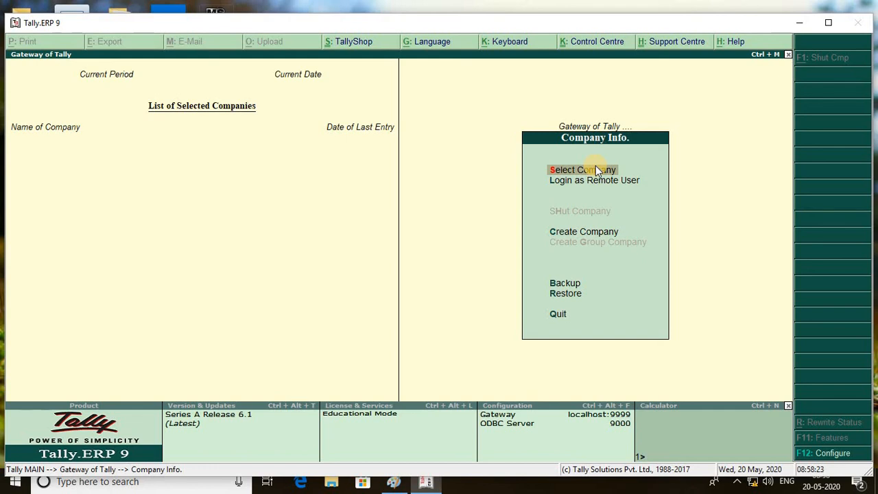
# Step: Reopen the vault-protected Basu PVT. LTD. with its TallyVault password and log in as sice
pyautogui.click(595, 168)
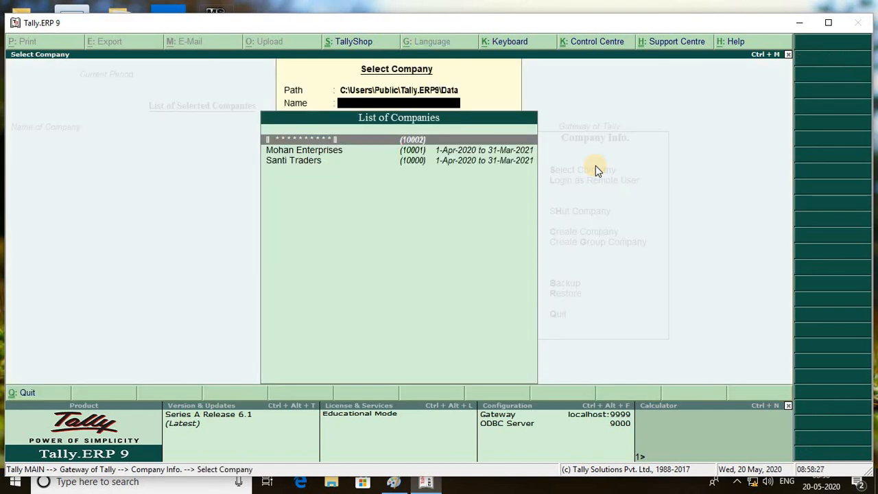
pyautogui.press('Down')
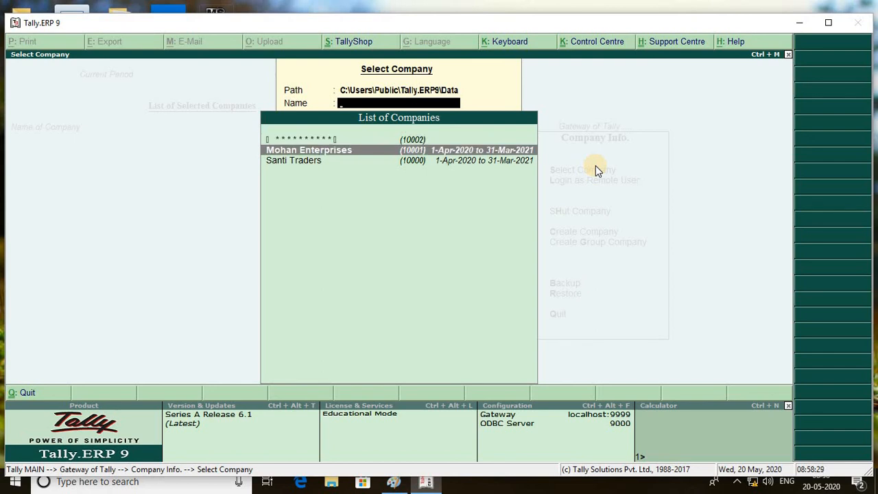
pyautogui.press('Down')
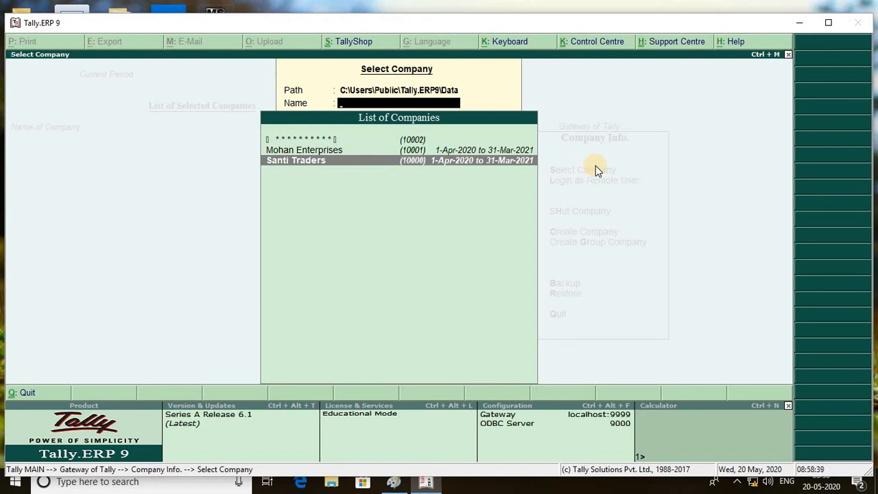
pyautogui.press('Up')
pyautogui.press('Up')
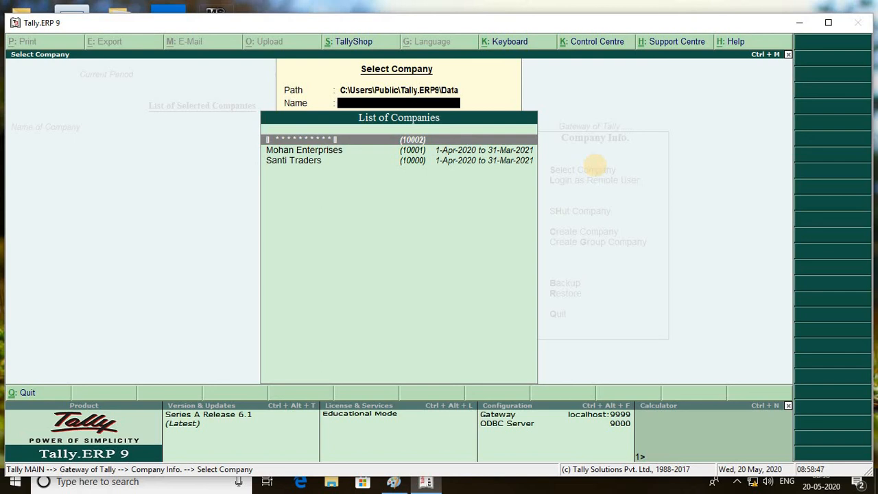
pyautogui.press('Return')
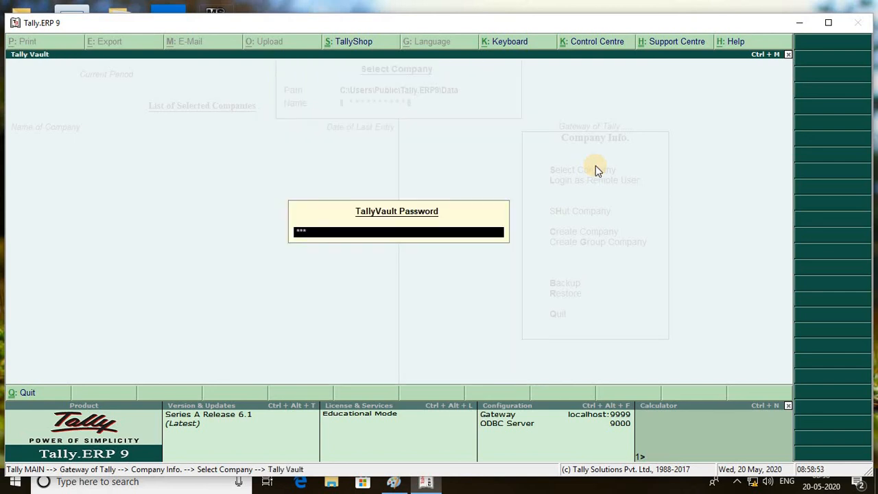
pyautogui.press('Return')
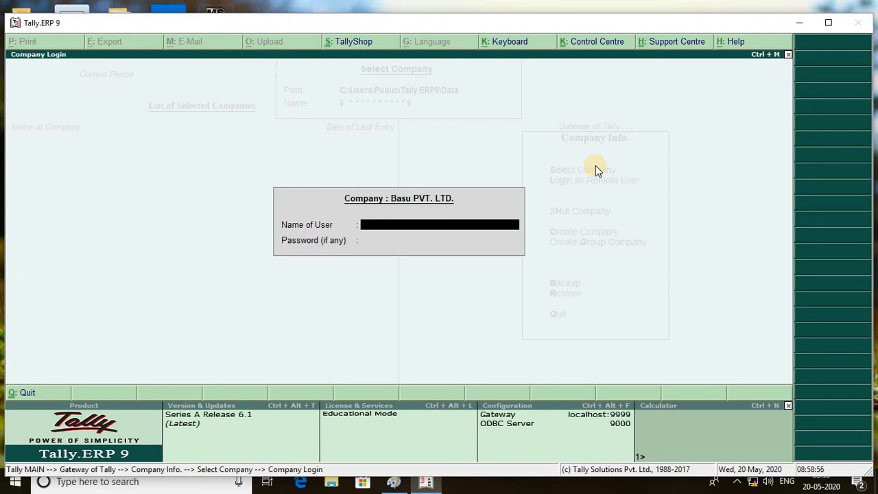
pyautogui.write('sice')
pyautogui.press('Return')
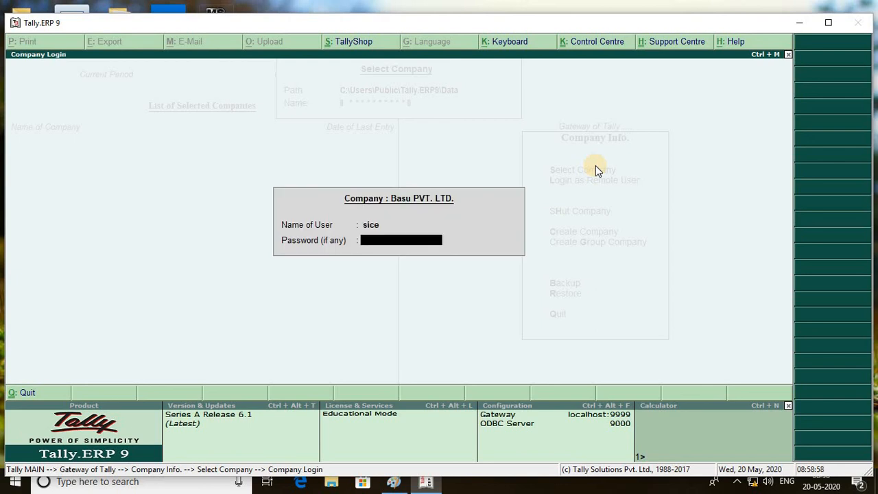
pyautogui.press('Return')
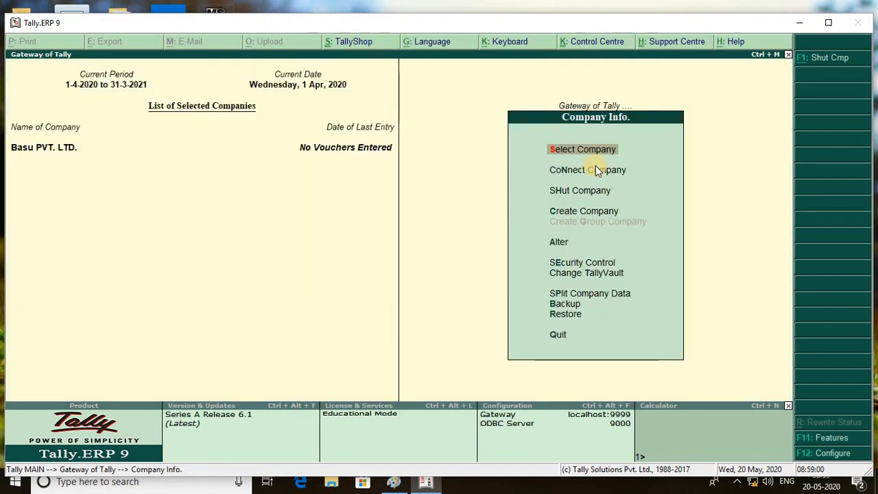